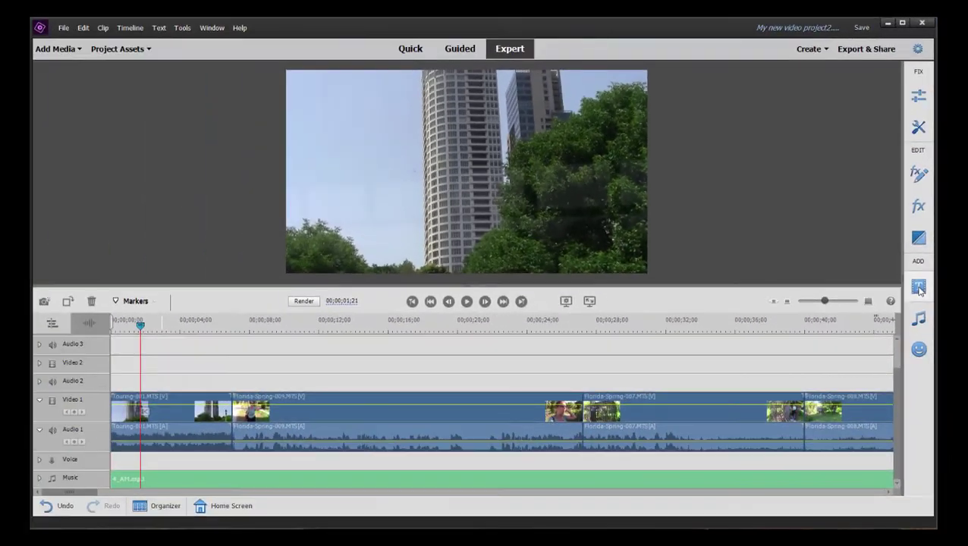
# Step: Open the title templates and switch the category to Classic Titles > General
pyautogui.click(901, 368)
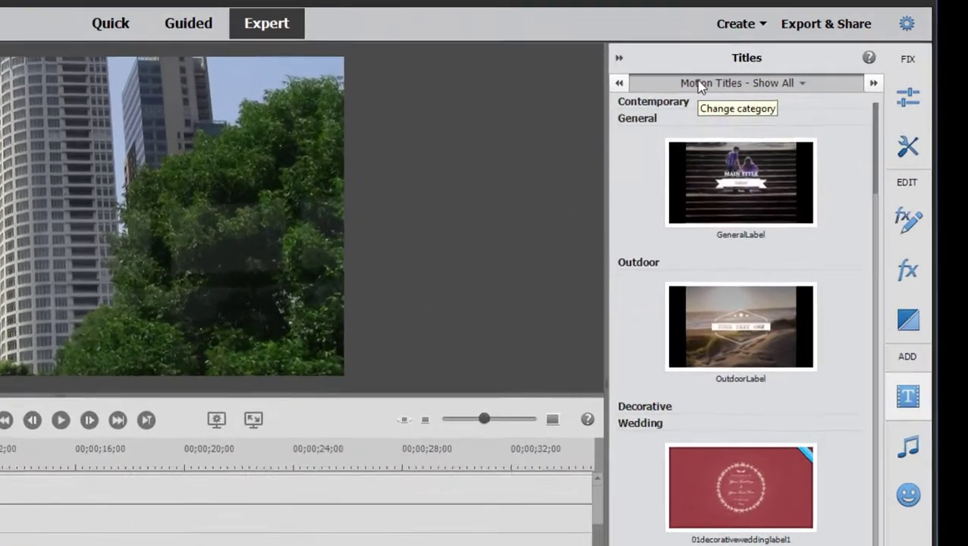
pyautogui.click(785, 86)
pyautogui.moveTo(620, 114)
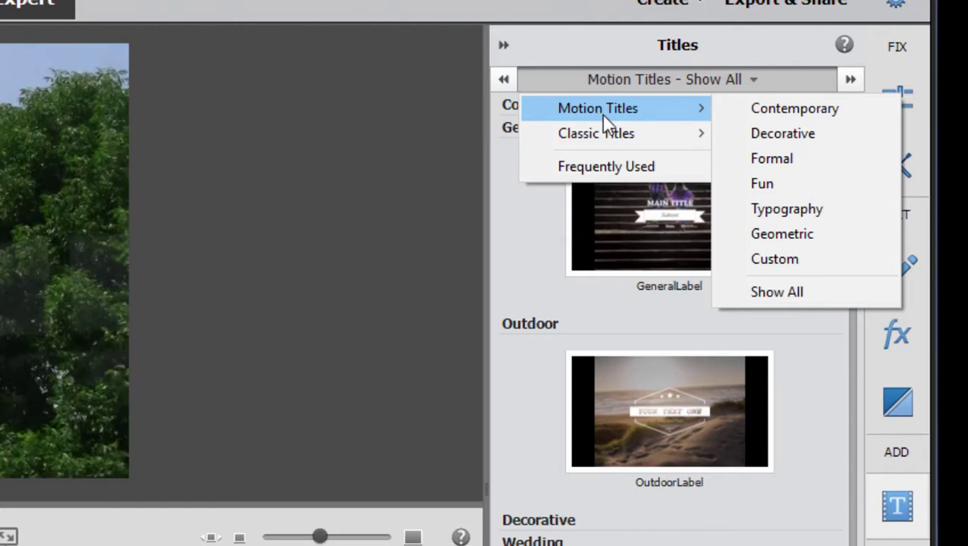
pyautogui.moveTo(625, 137)
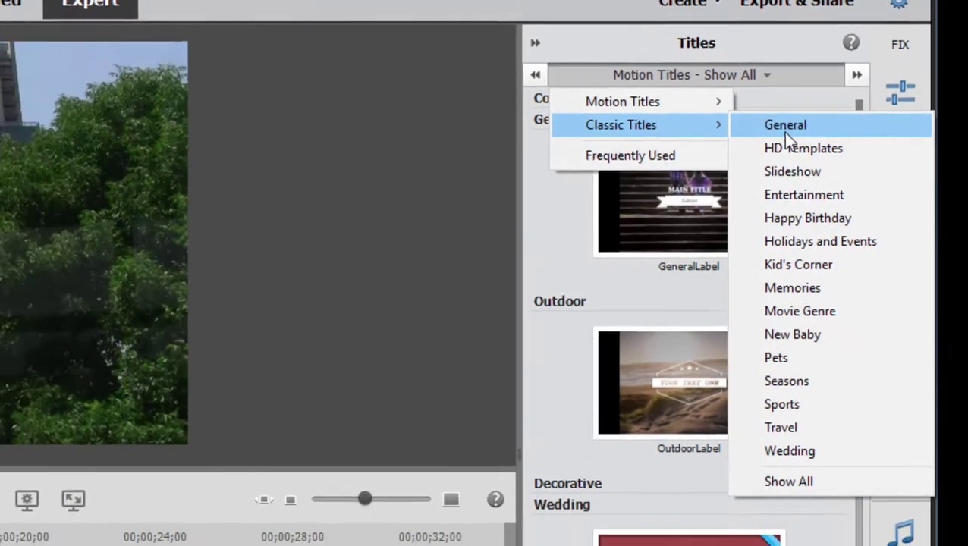
pyautogui.click(774, 133)
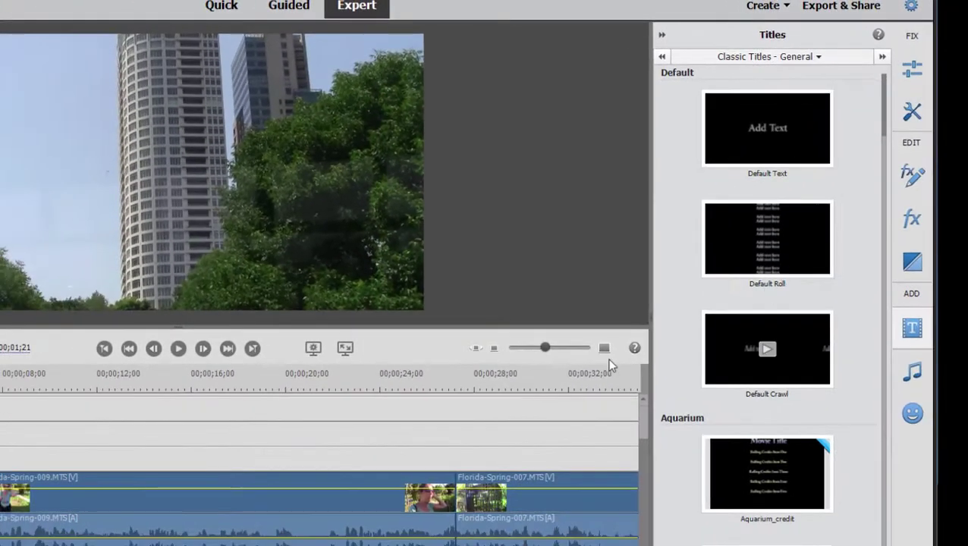
# Step: Browse the General templates, including the Default Text, Aquarium and Comic Book sets
pyautogui.scroll(-5, 800, 299)
pyautogui.scroll(-15, 791, 281)
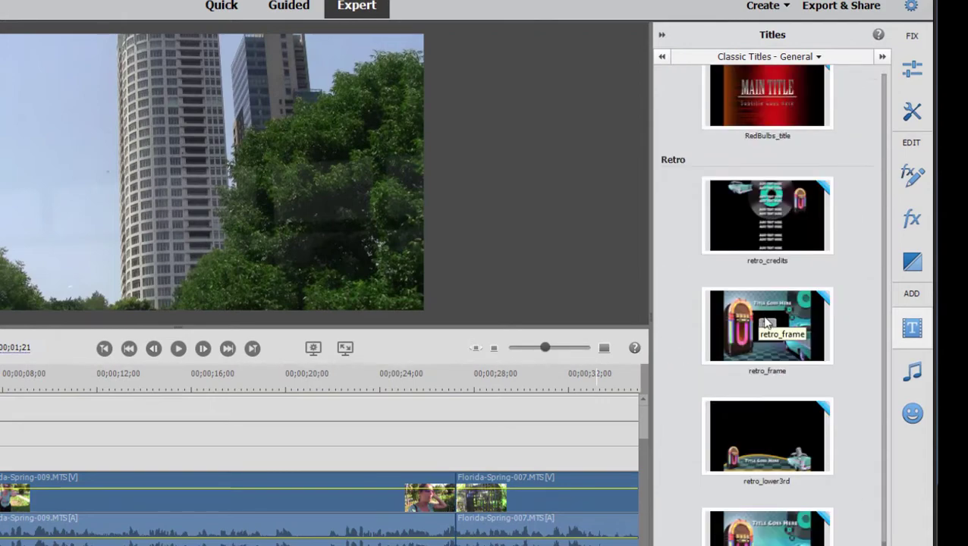
pyautogui.scroll(10, 806, 395)
pyautogui.scroll(12, 804, 393)
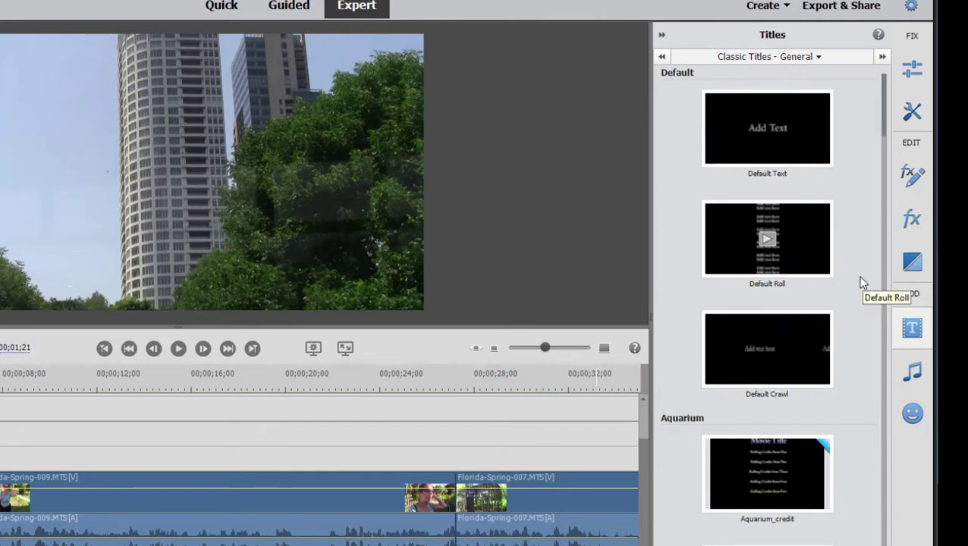
pyautogui.scroll(-5, 851, 281)
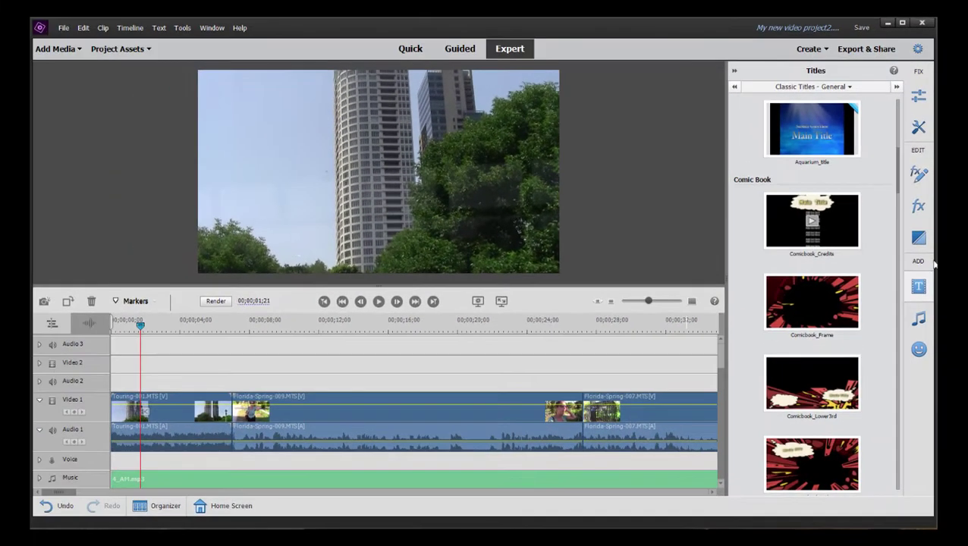
# Step: Park the playhead at 0;00;29 and insert a Default Text title over the footage
pyautogui.click(915, 288)
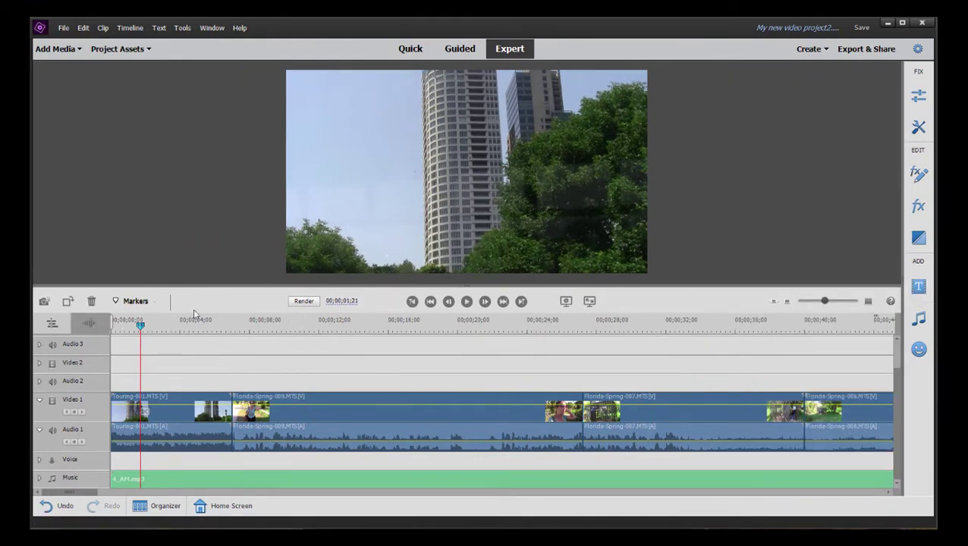
pyautogui.moveTo(140, 327); pyautogui.dragTo(128, 334)
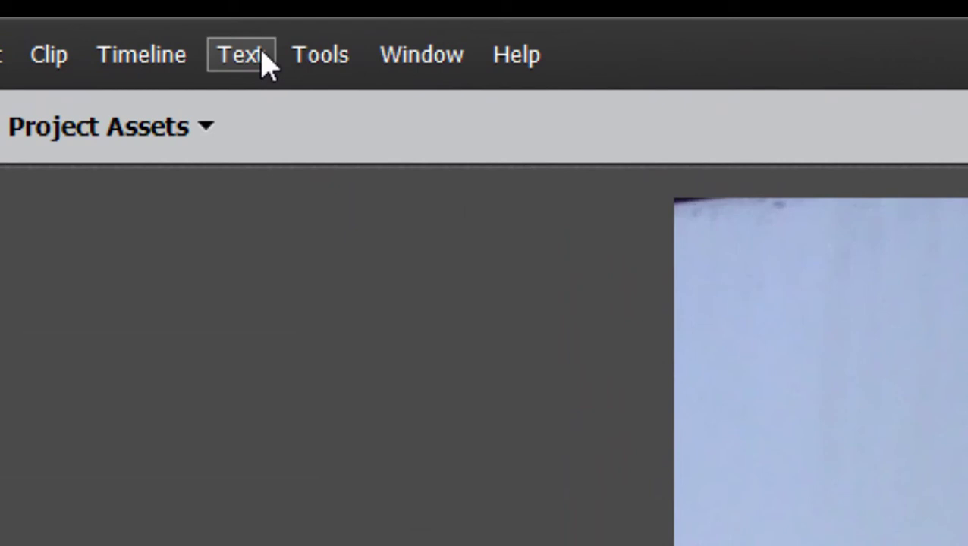
pyautogui.click(265, 61)
pyautogui.moveTo(277, 110)
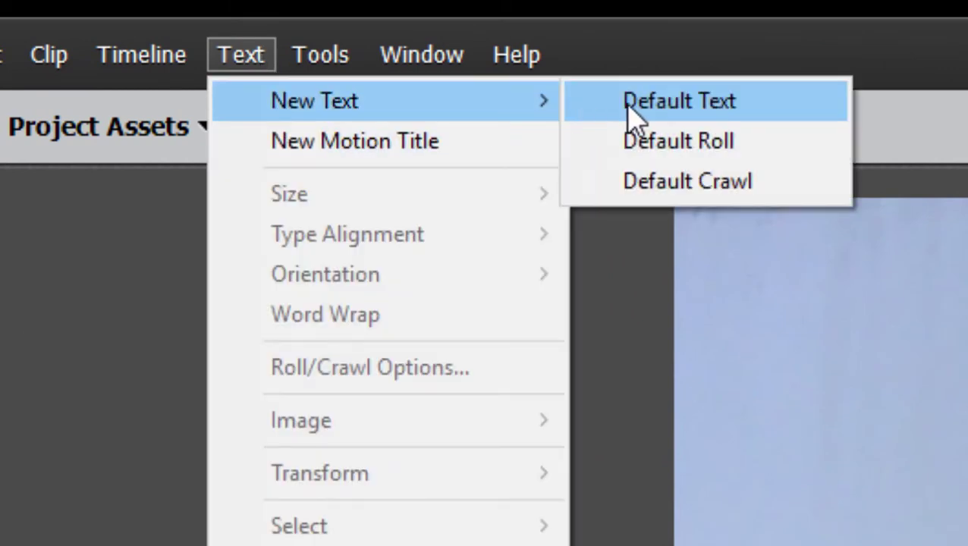
pyautogui.click(634, 114)
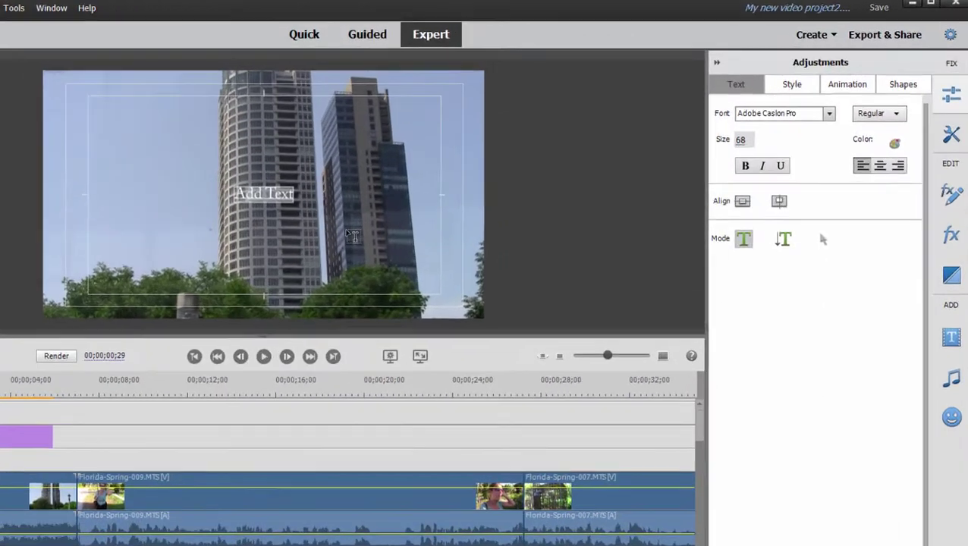
# Step: Change the title text to 'The City' in Arial at size 300
pyautogui.write('The City')
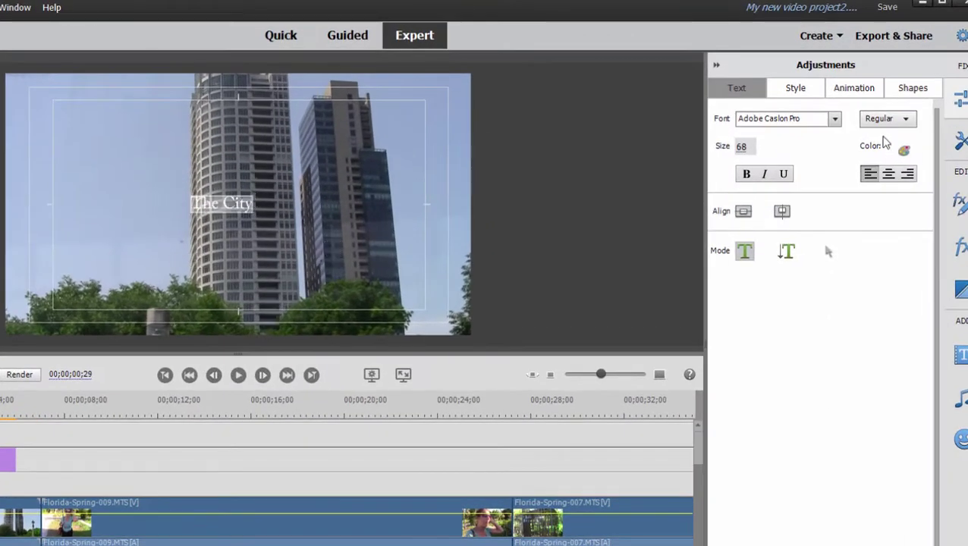
pyautogui.click(835, 118)
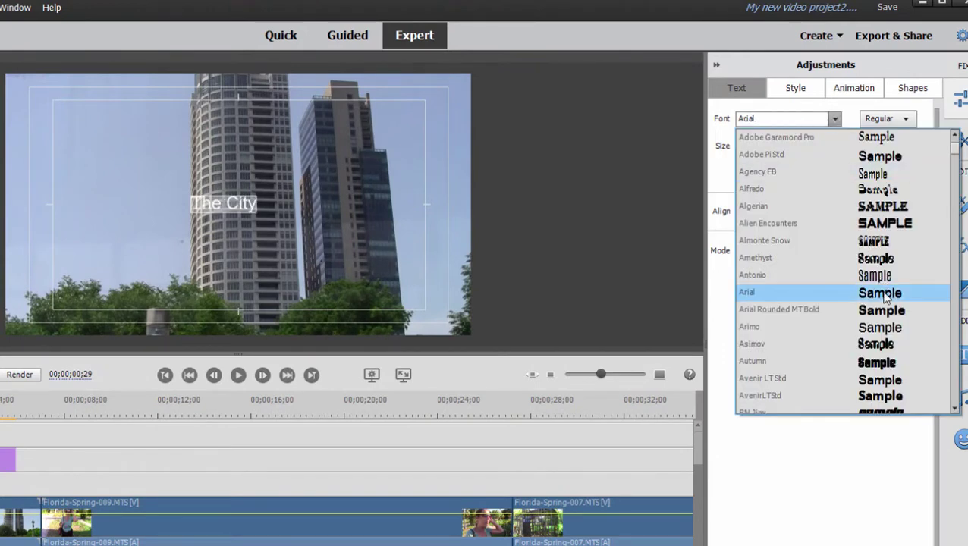
pyautogui.click(835, 293)
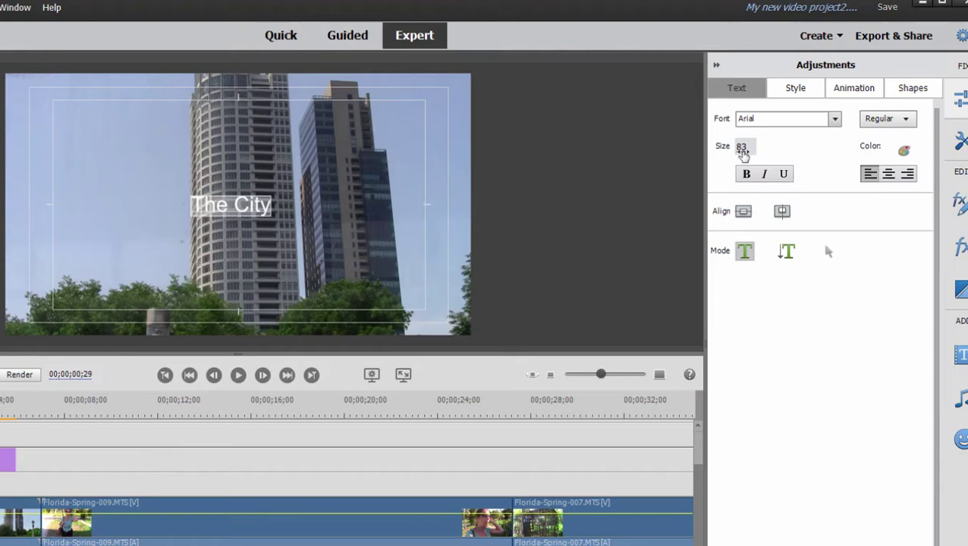
pyautogui.moveTo(742, 152)
pyautogui.mouseDown()
pyautogui.moveTo(755, 151)
pyautogui.moveTo(747, 145)
pyautogui.mouseUp()
pyautogui.click(745, 146)
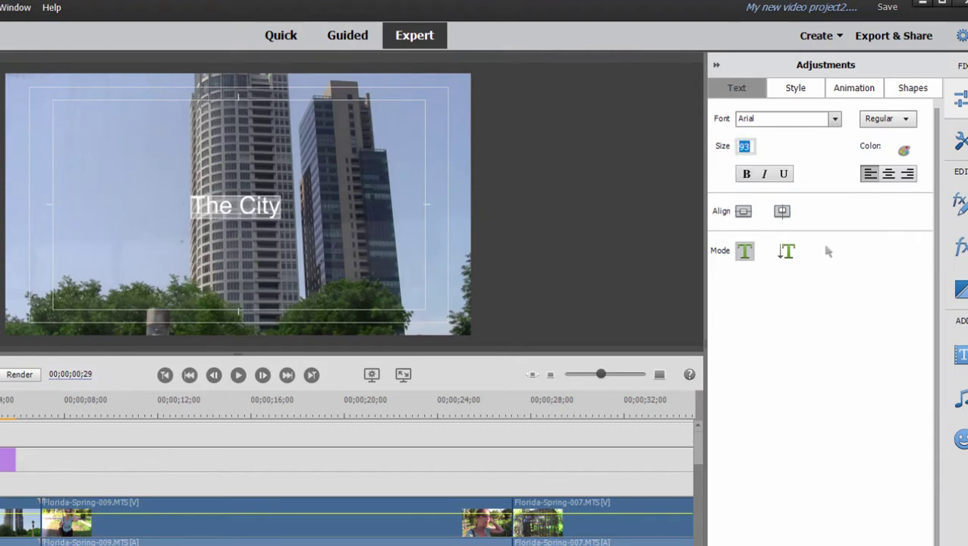
pyautogui.write('300')
pyautogui.press('Return')
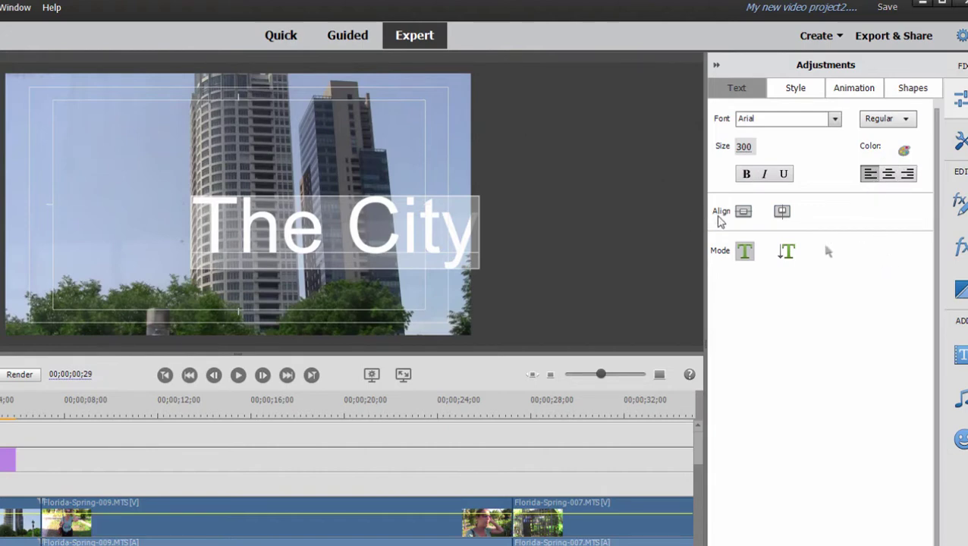
# Step: Centre the title horizontally and vertically, then drag it into place over the skyline
pyautogui.click(743, 212)
pyautogui.click(782, 212)
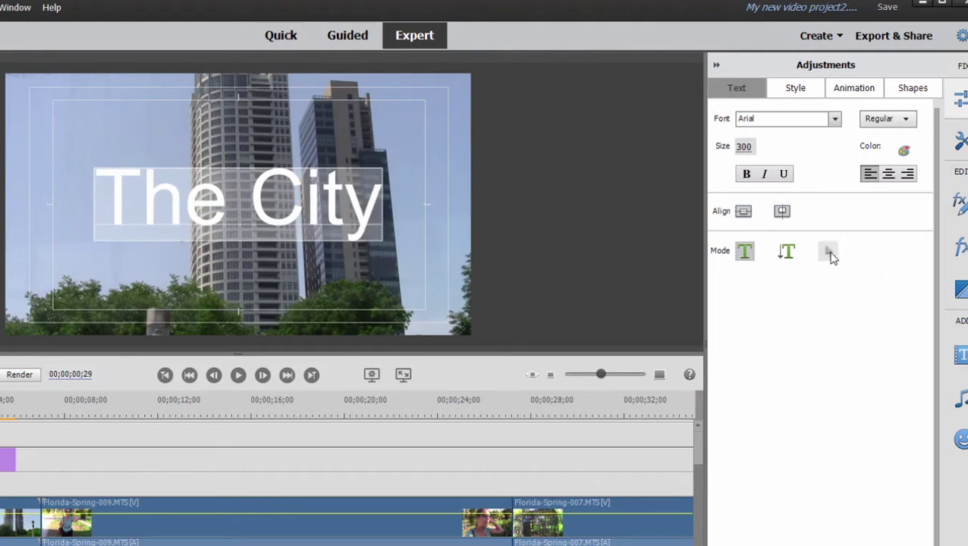
pyautogui.click(829, 254)
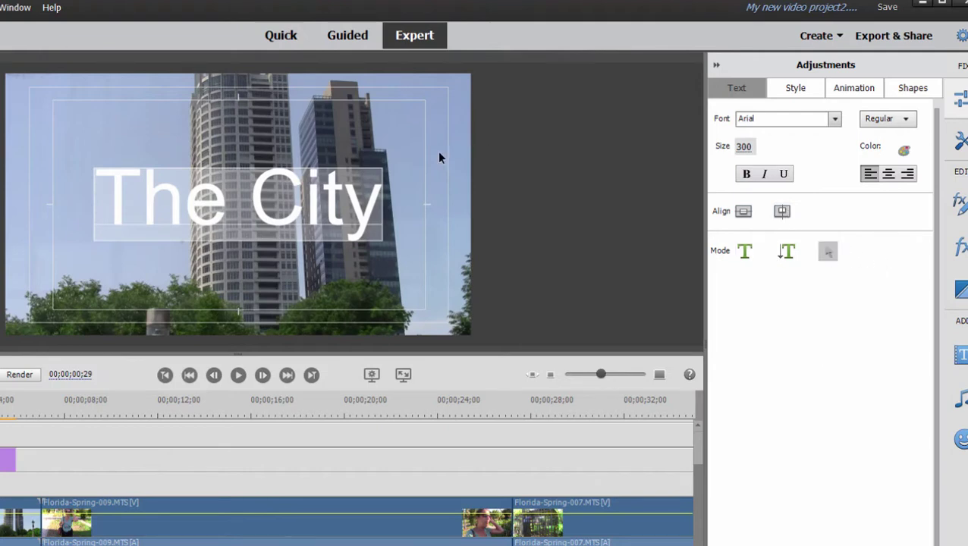
pyautogui.moveTo(306, 201); pyautogui.dragTo(326, 216)
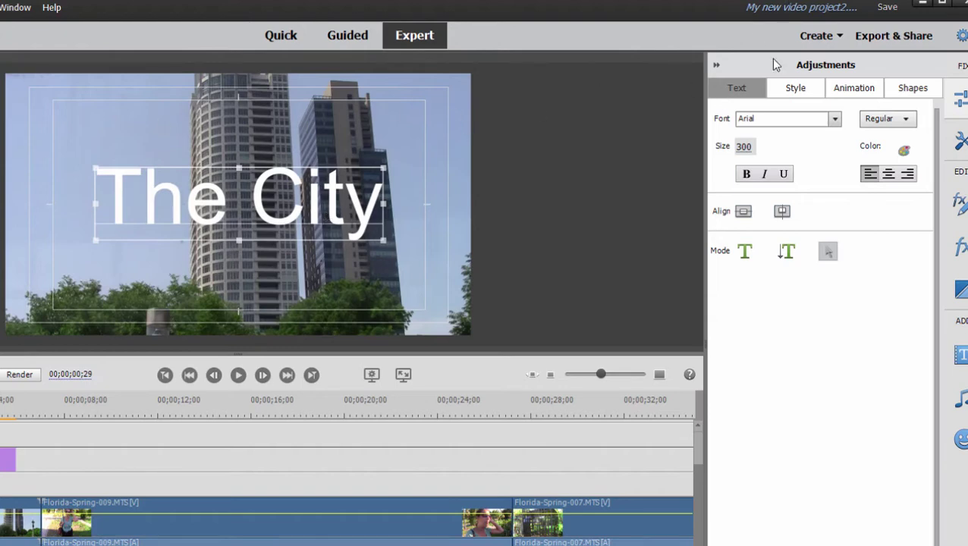
pyautogui.click(913, 88)
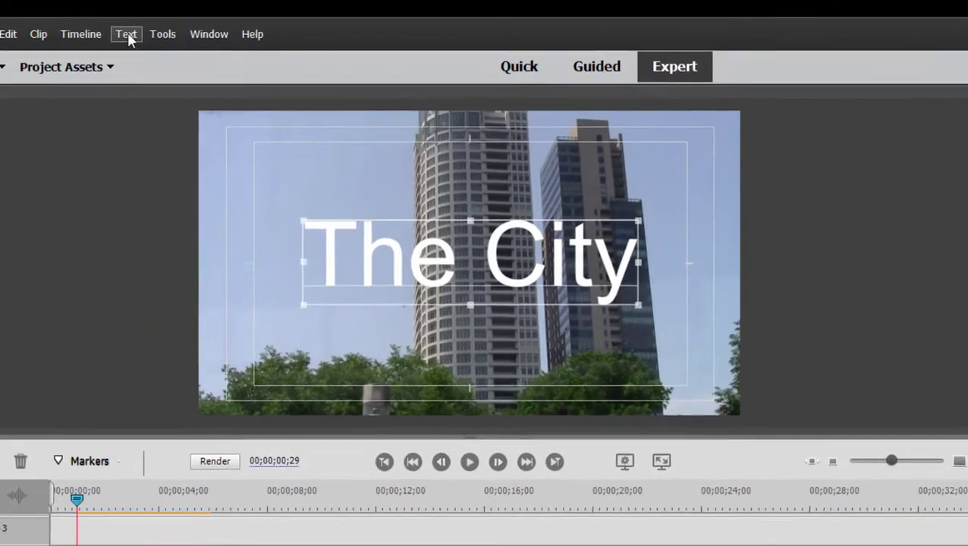
pyautogui.click(114, 32)
pyautogui.moveTo(205, 177)
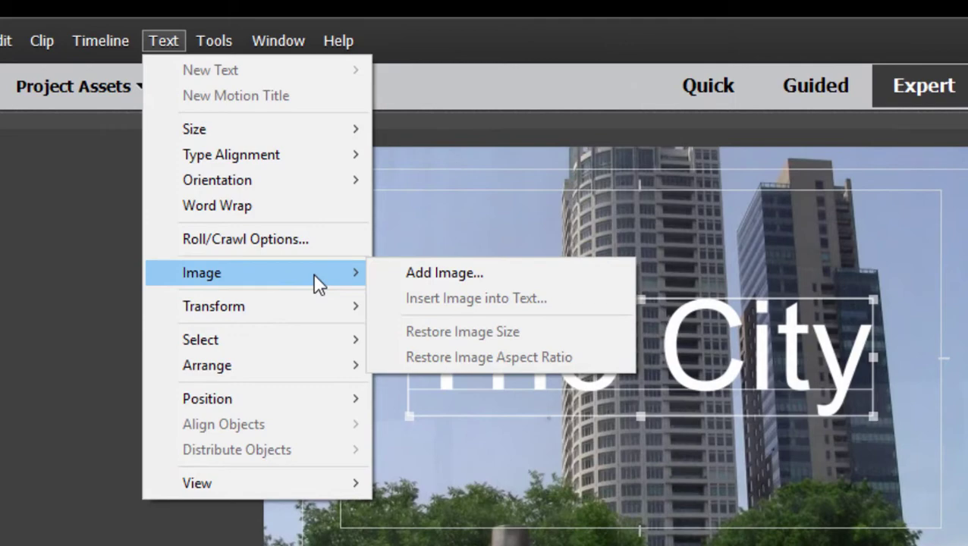
pyautogui.click(327, 240)
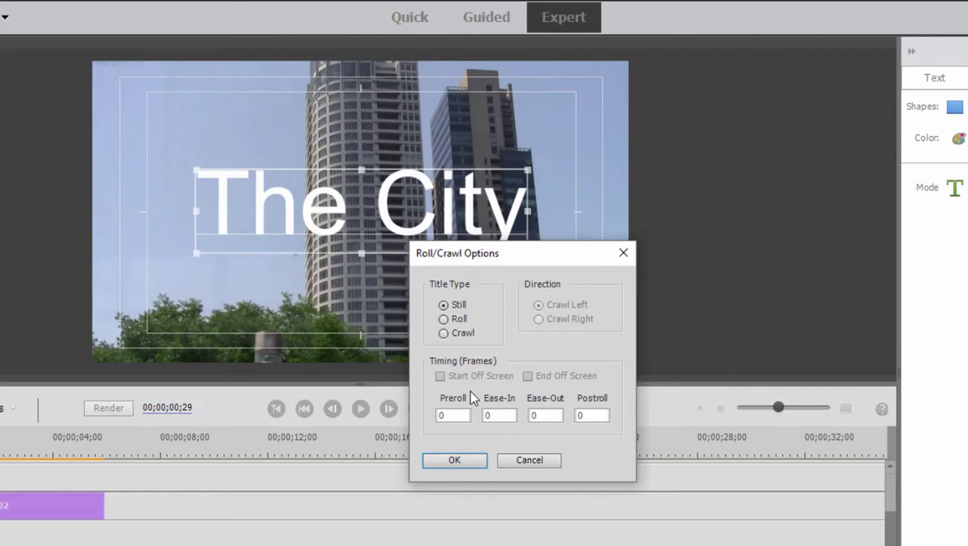
pyautogui.click(540, 460)
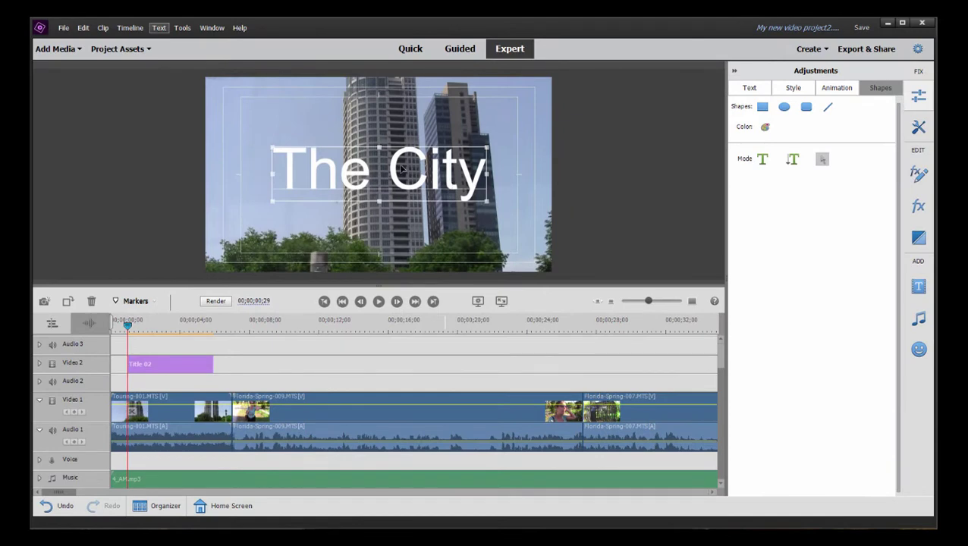
# Step: Exit title editing and park the playhead at 00;00;10;22, just past Title 02
pyautogui.click(282, 325)
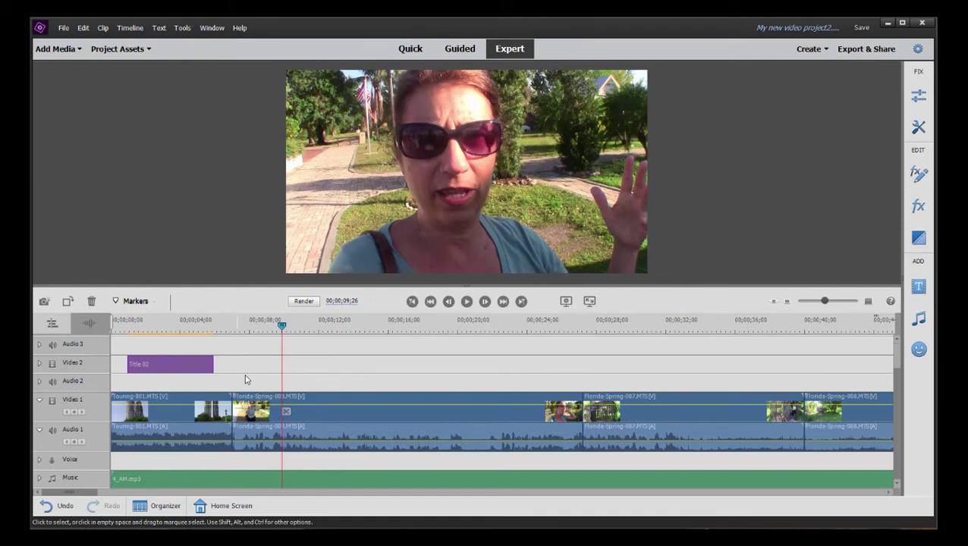
pyautogui.doubleClick(185, 368)
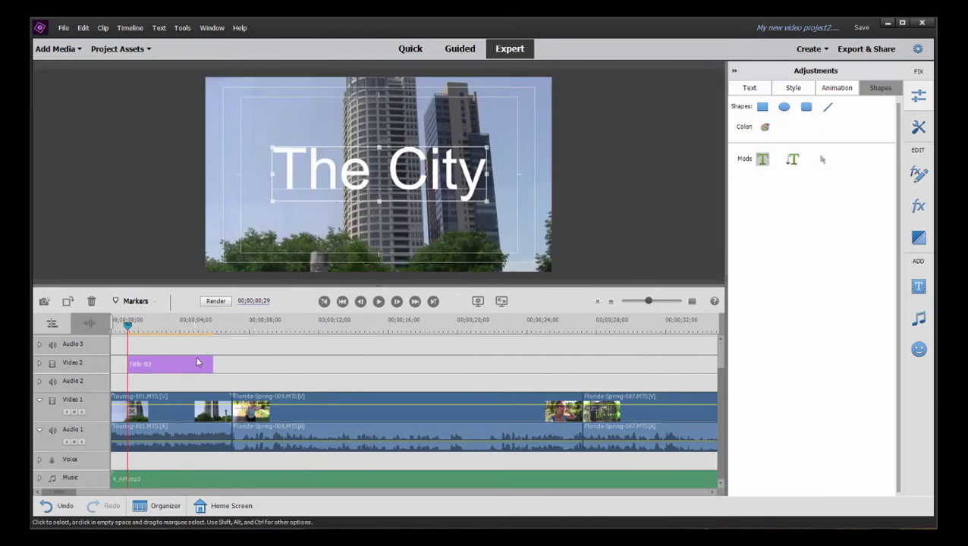
pyautogui.click(295, 332)
pyautogui.moveTo(308, 422)
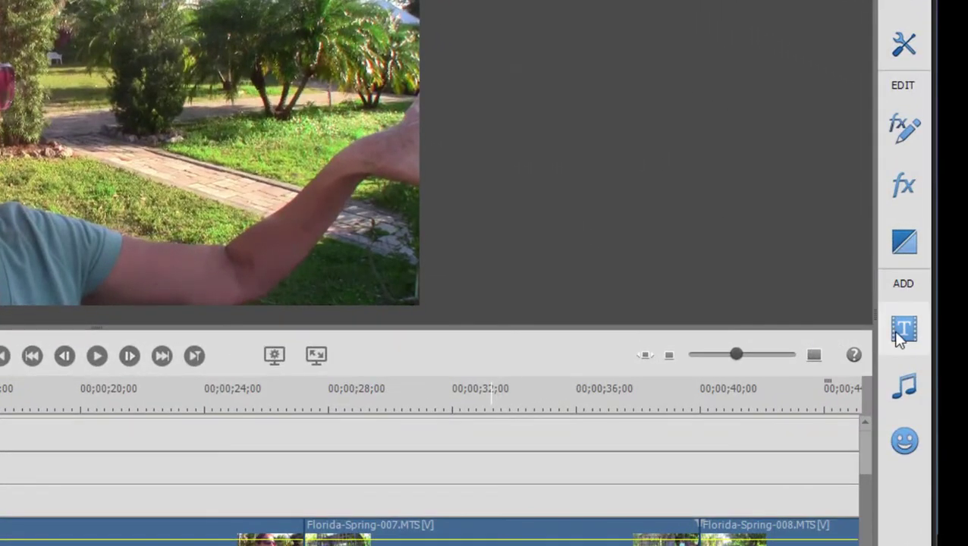
# Step: Reopen the Classic Titles - General templates and scroll to Comicbook_Title
pyautogui.click(902, 333)
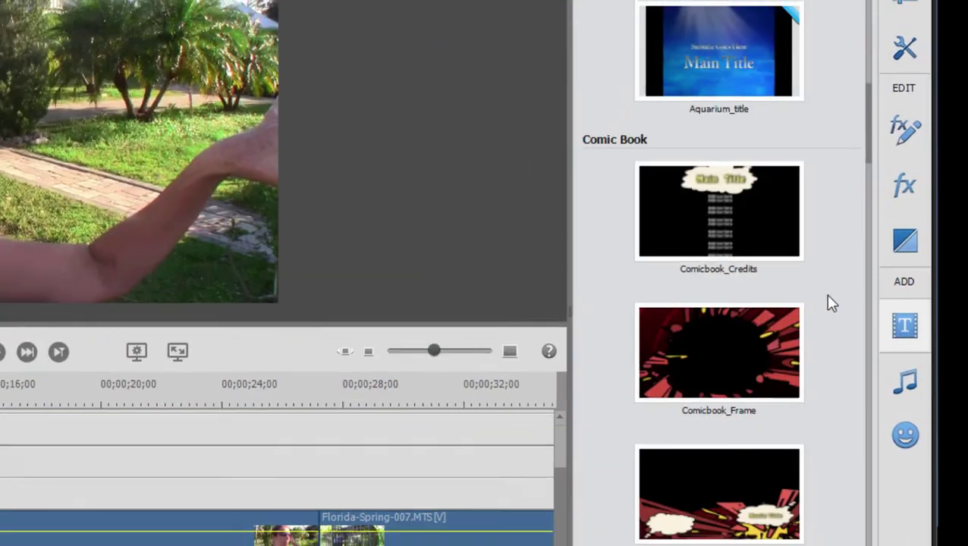
pyautogui.scroll(-5, 827, 303)
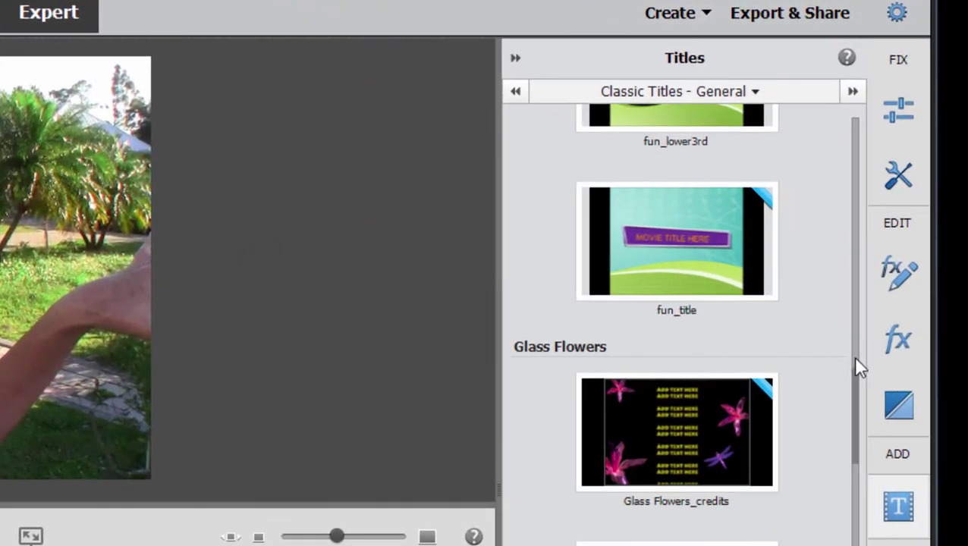
pyautogui.scroll(10, 861, 281)
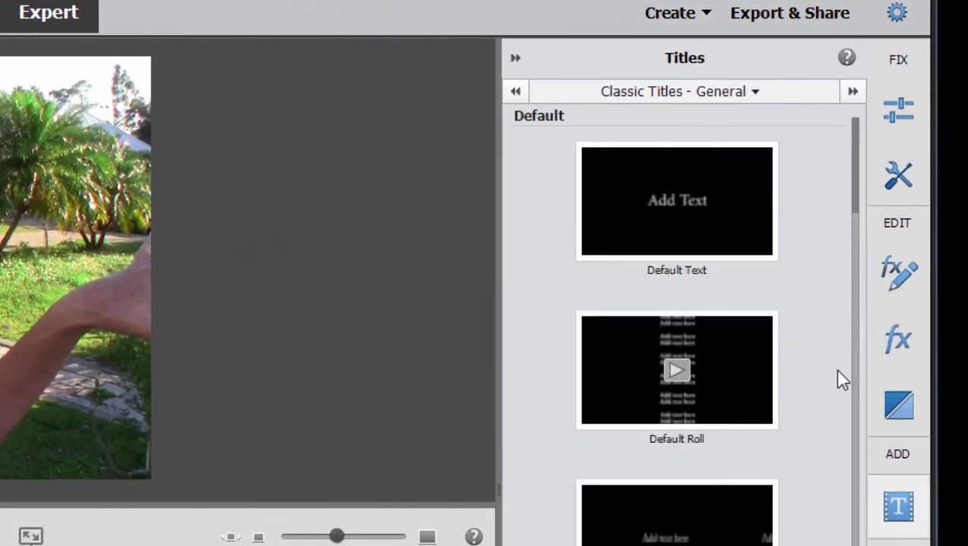
pyautogui.scroll(-10, 836, 368)
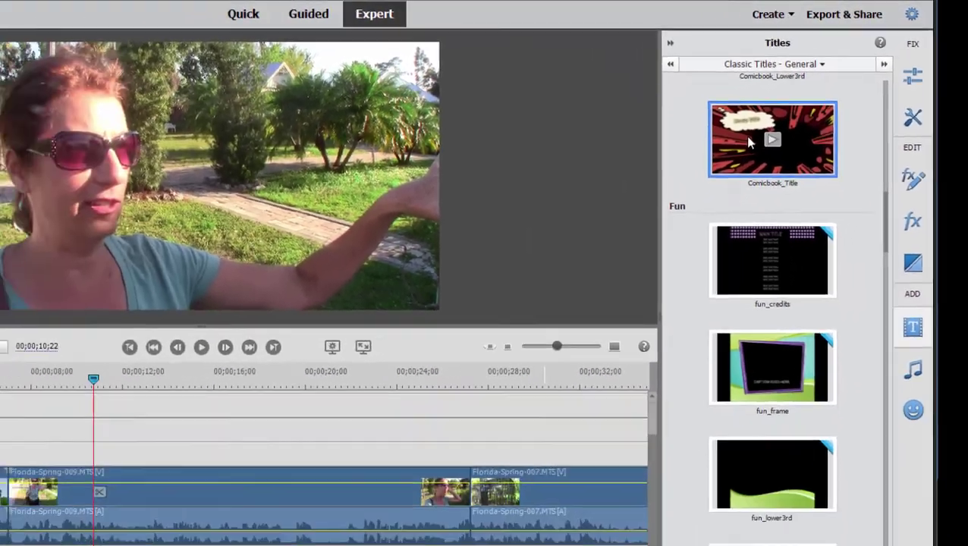
# Step: Drop the Comicbook_Title template onto Video 2 at the playhead
pyautogui.moveTo(747, 142); pyautogui.dragTo(78, 446)
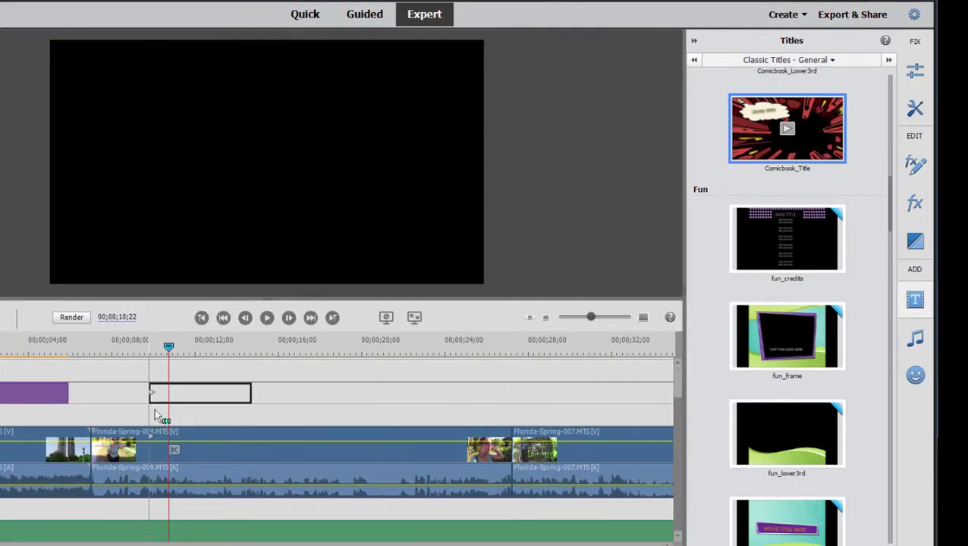
pyautogui.moveTo(155, 412); pyautogui.dragTo(155, 411)
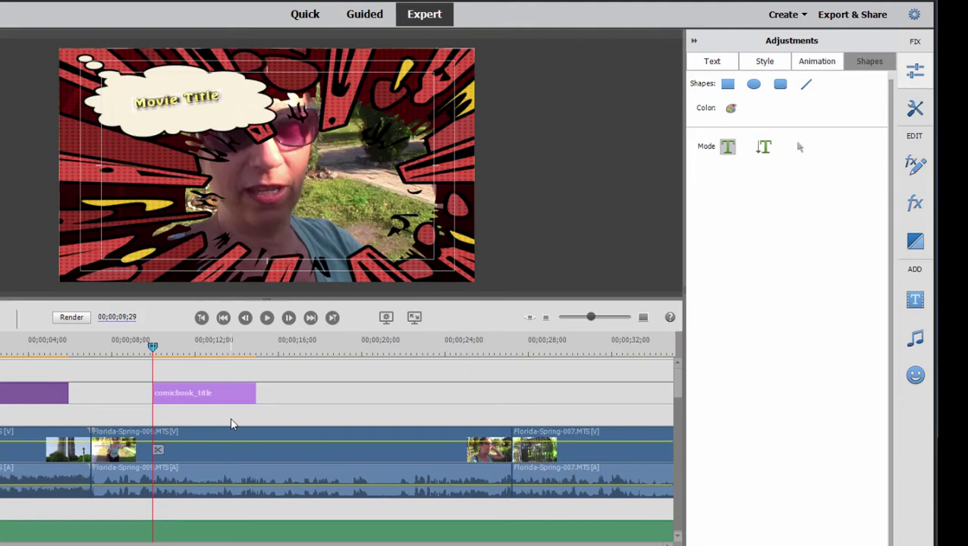
pyautogui.click(803, 148)
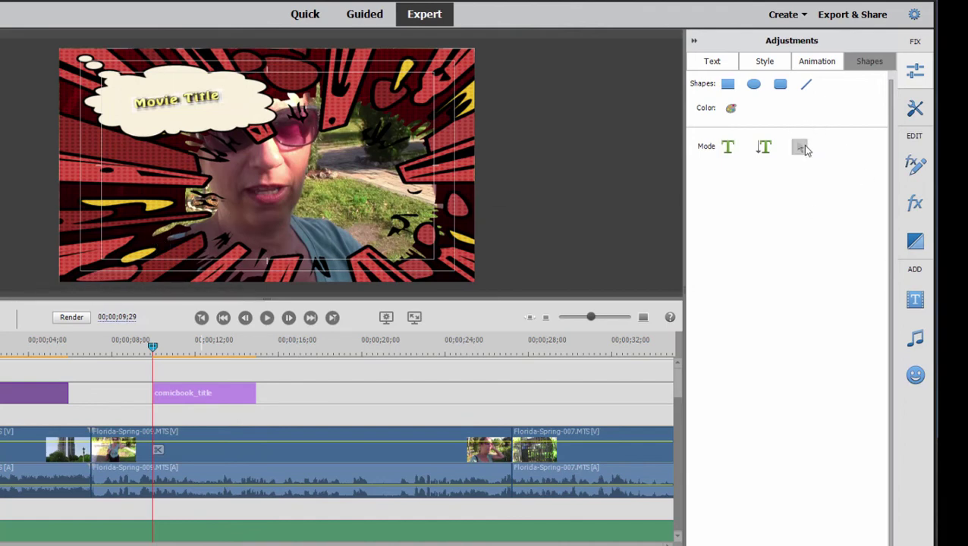
# Step: Delete the comic background overlay and move 'Movie Title' down to the lower middle
pyautogui.click(182, 174)
pyautogui.moveTo(183, 174); pyautogui.dragTo(122, 183)
pyautogui.click(168, 105)
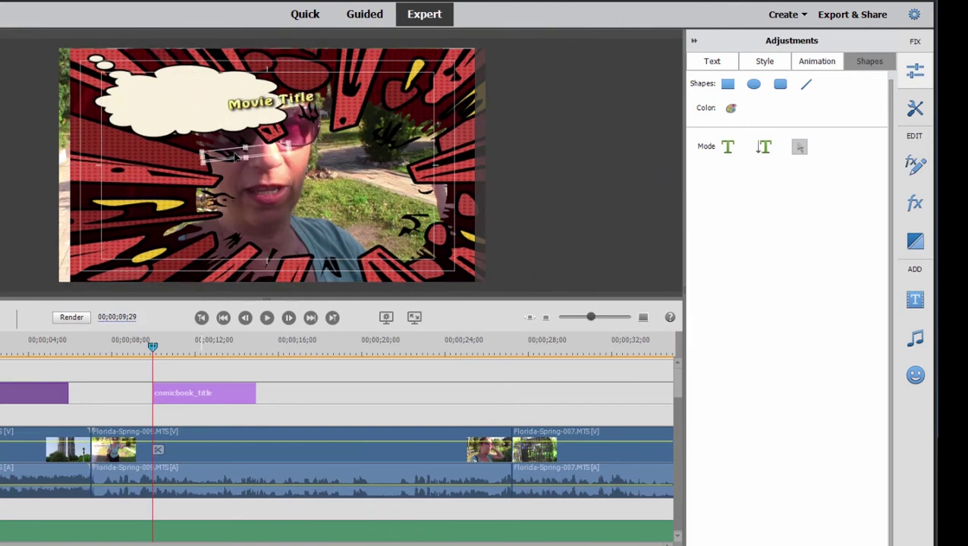
pyautogui.click(110, 190)
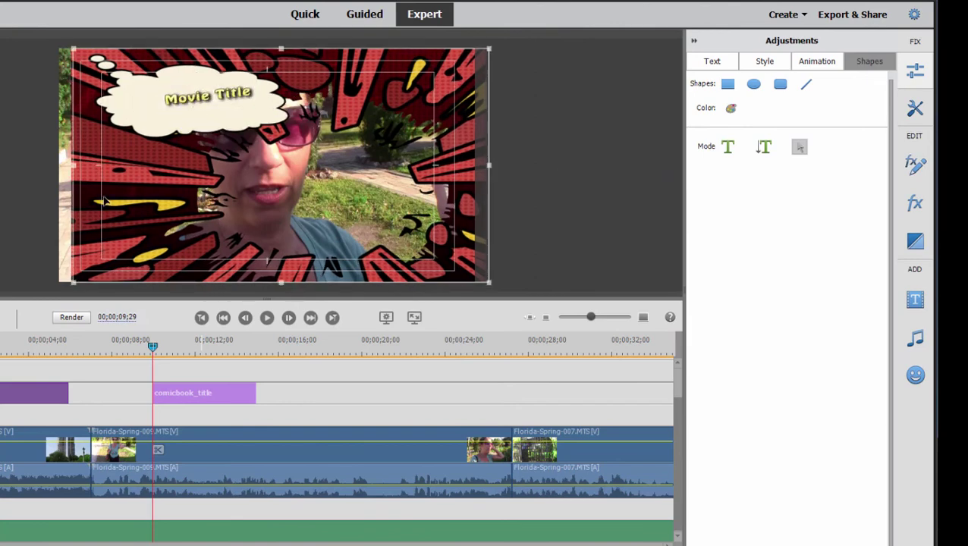
pyautogui.press('Delete')
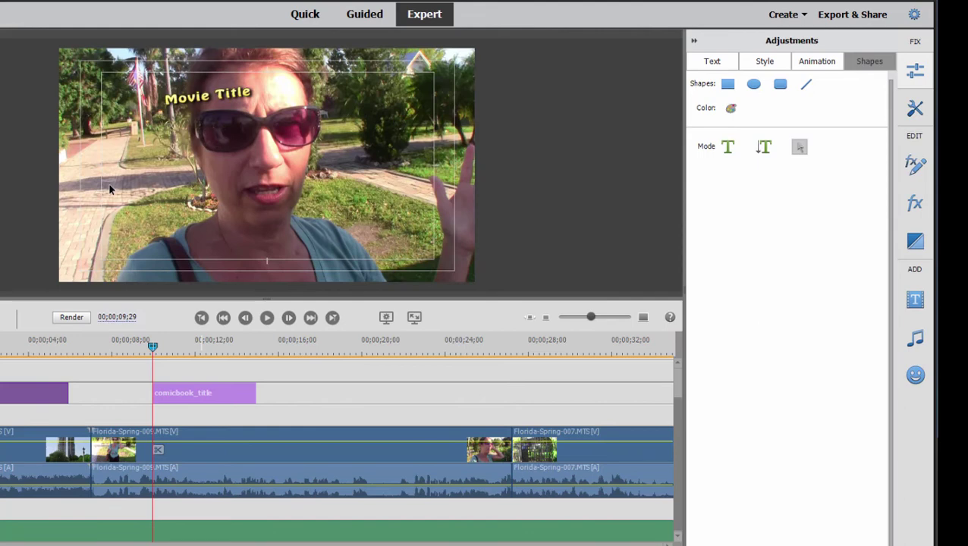
pyautogui.moveTo(211, 98); pyautogui.dragTo(235, 217)
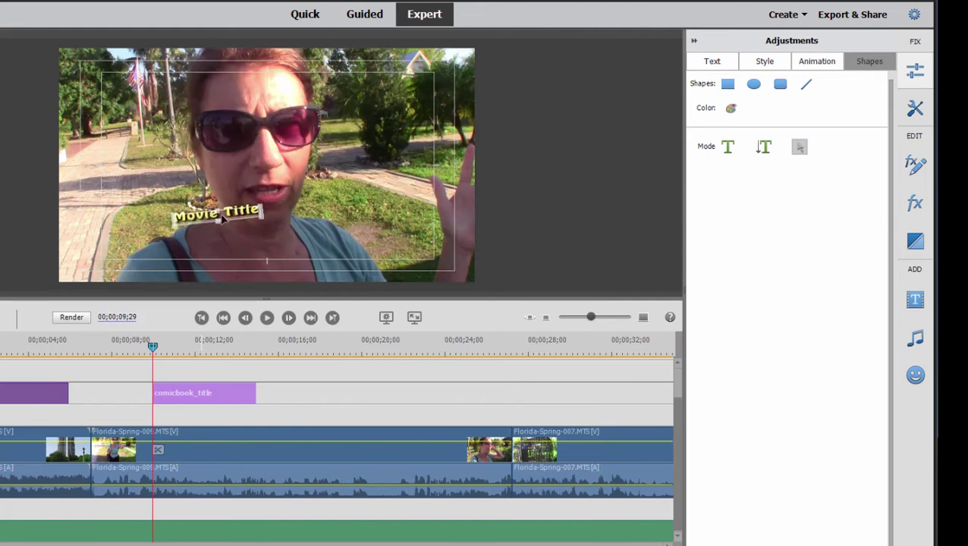
# Step: Show the Animation presets for the title, such as FadeInByLine, FocusIn and SlideInByCharacter
pyautogui.click(780, 67)
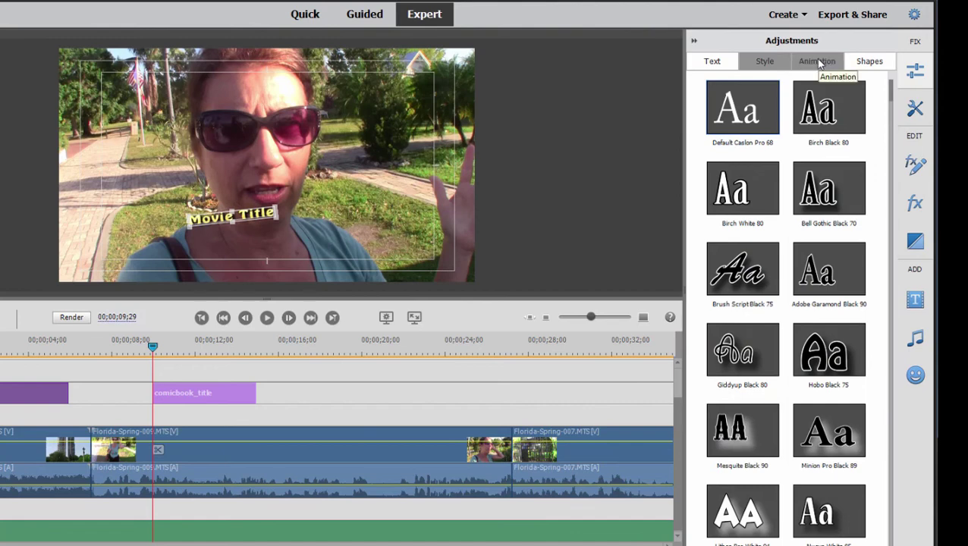
pyautogui.click(815, 69)
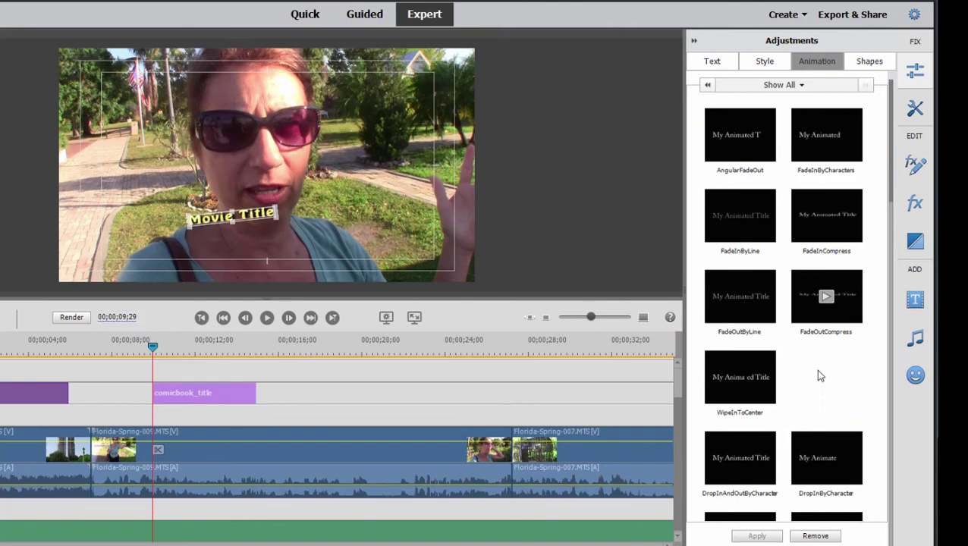
pyautogui.scroll(-5, 819, 387)
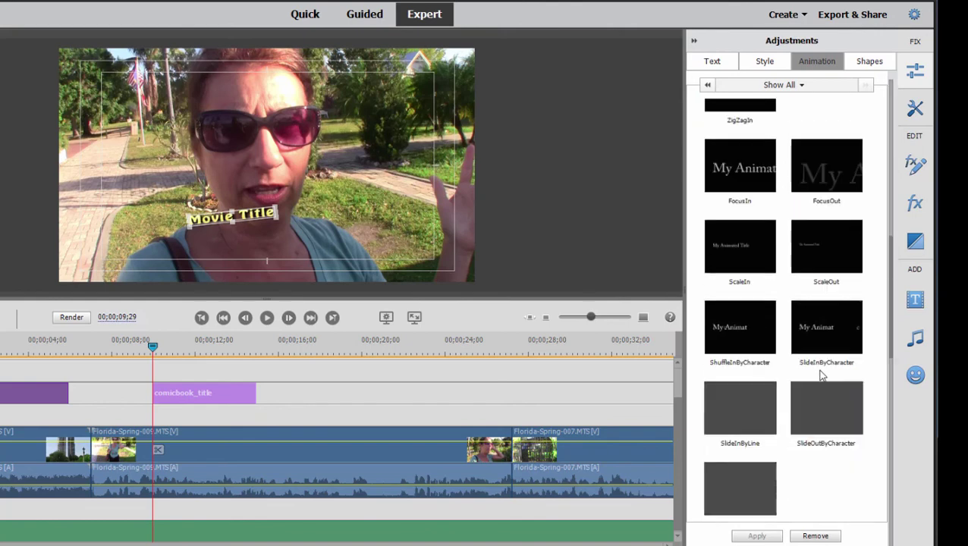